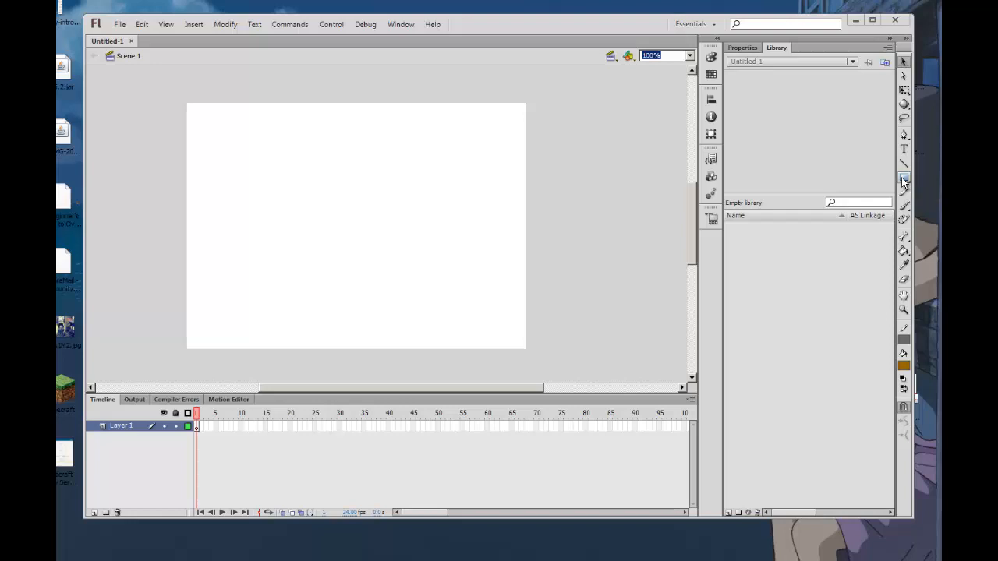
# Draw a small brown square in the left part of the stage and convert its fill to a graphic symbol named square with centre registration.
pyautogui.click(904, 180)
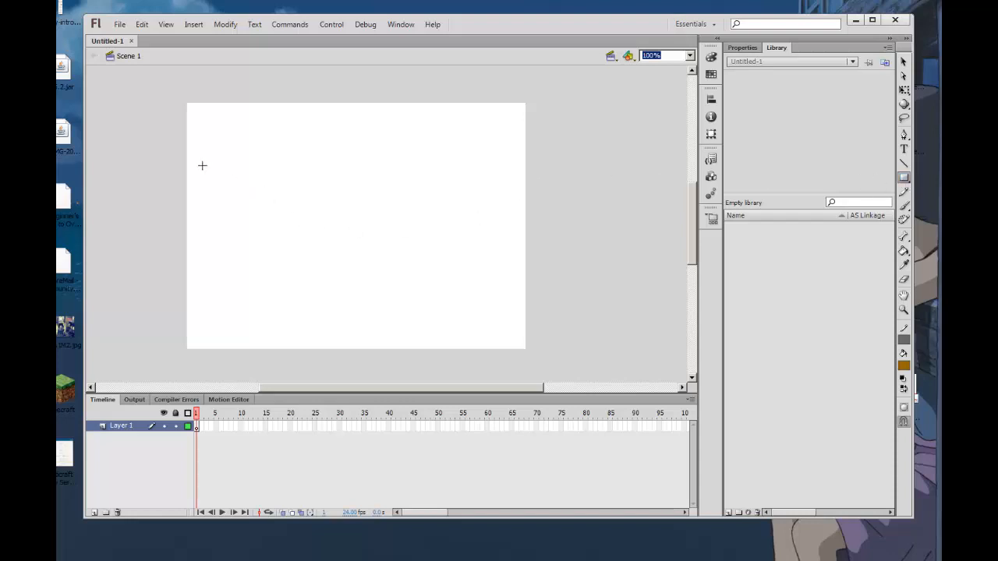
pyautogui.moveTo(202, 165); pyautogui.dragTo(243, 206)
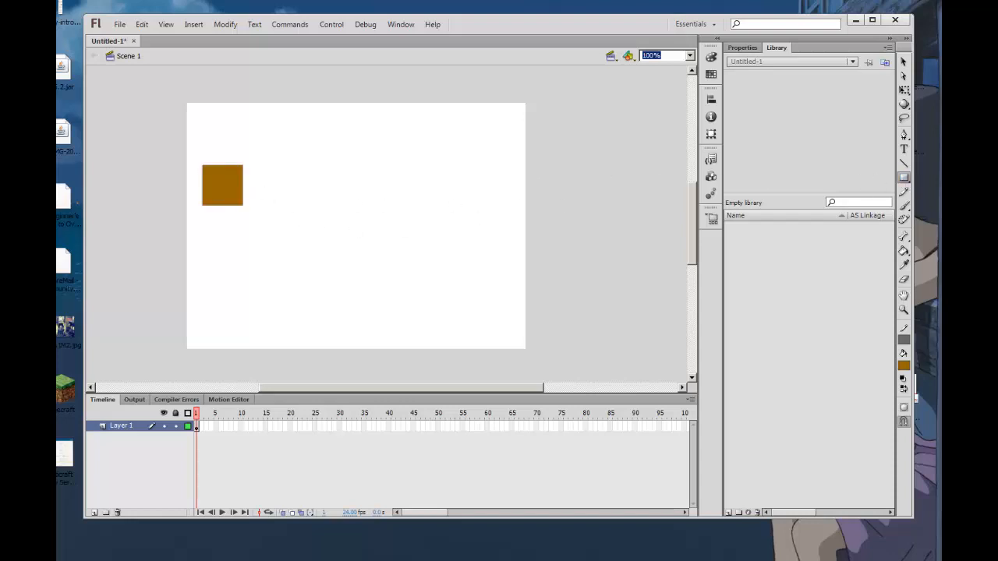
pyautogui.click(905, 63)
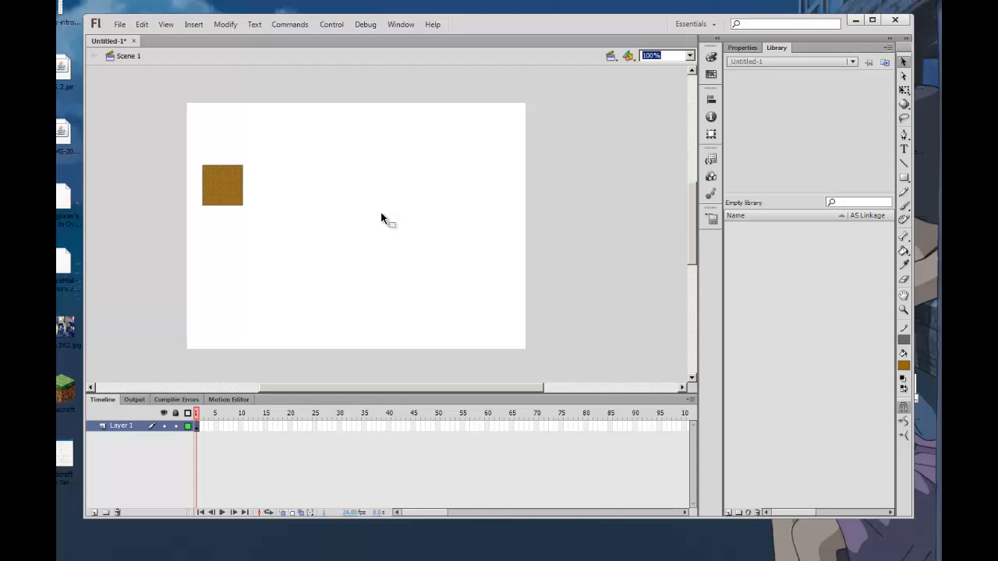
pyautogui.click(230, 26)
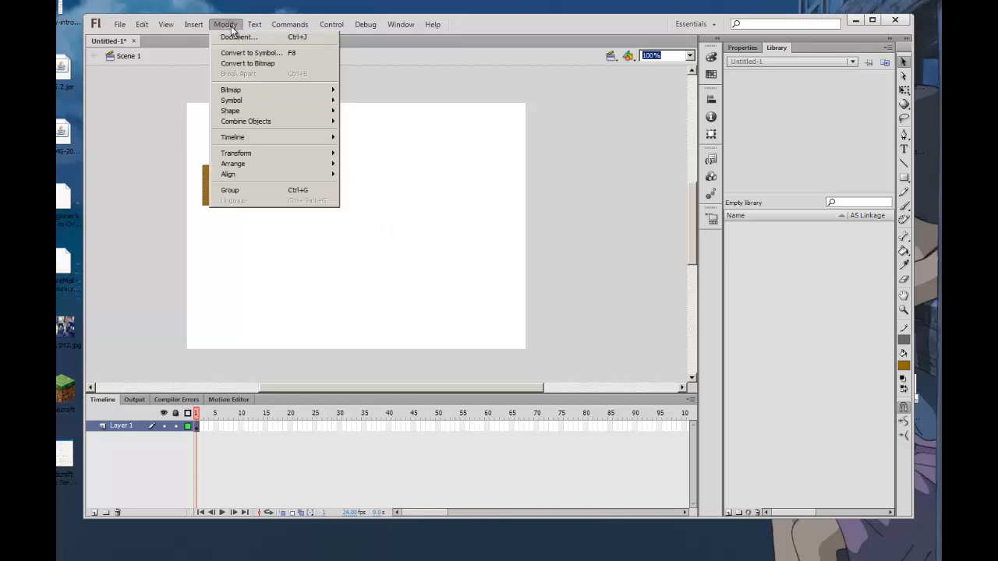
pyautogui.click(270, 51)
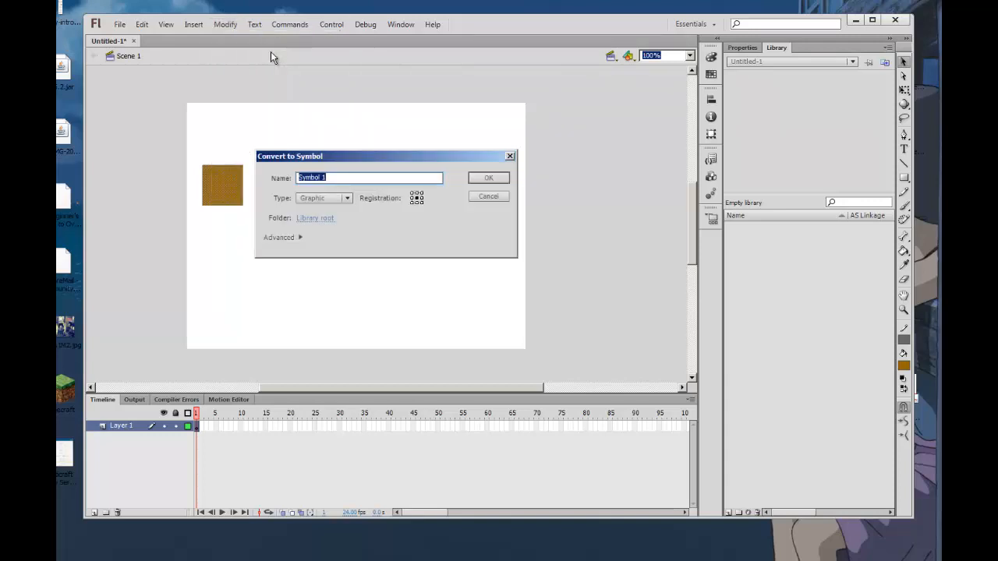
pyautogui.write('square')
pyautogui.click(412, 192)
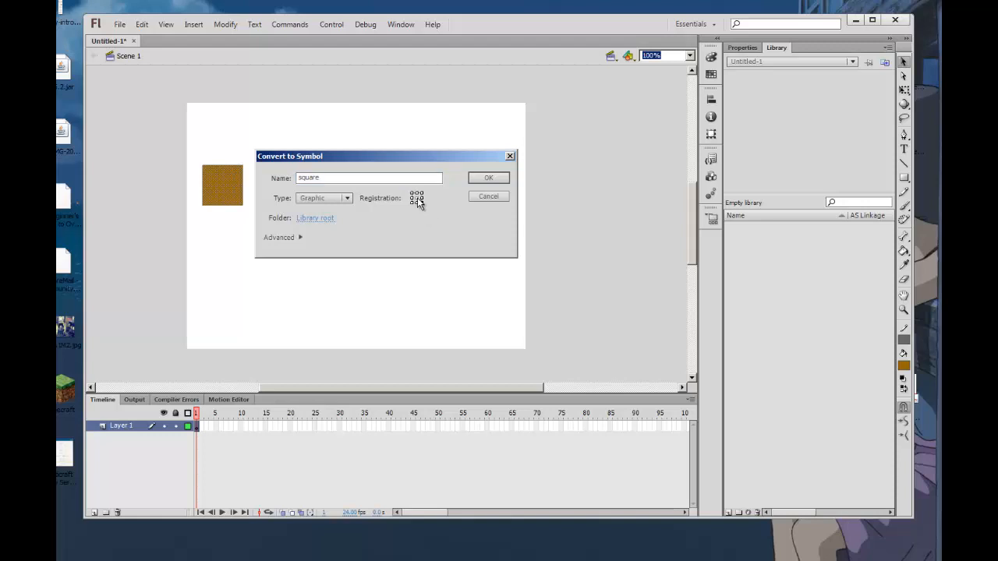
pyautogui.click(417, 197)
pyautogui.click(490, 177)
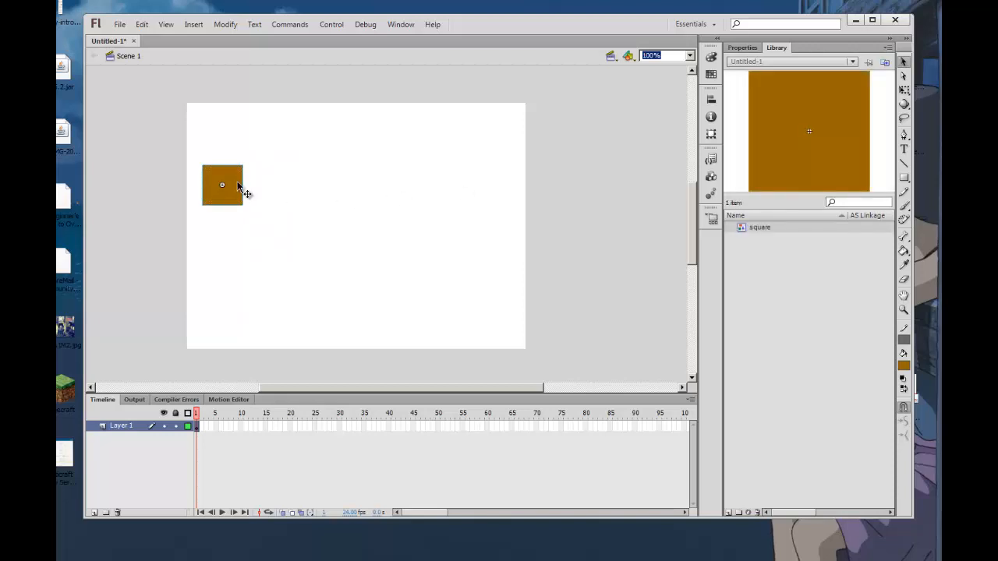
# Delete the leftover grey outline of the square and place the square symbol near the stage's left edge at mid-height.
pyautogui.moveTo(233, 185); pyautogui.dragTo(303, 191)
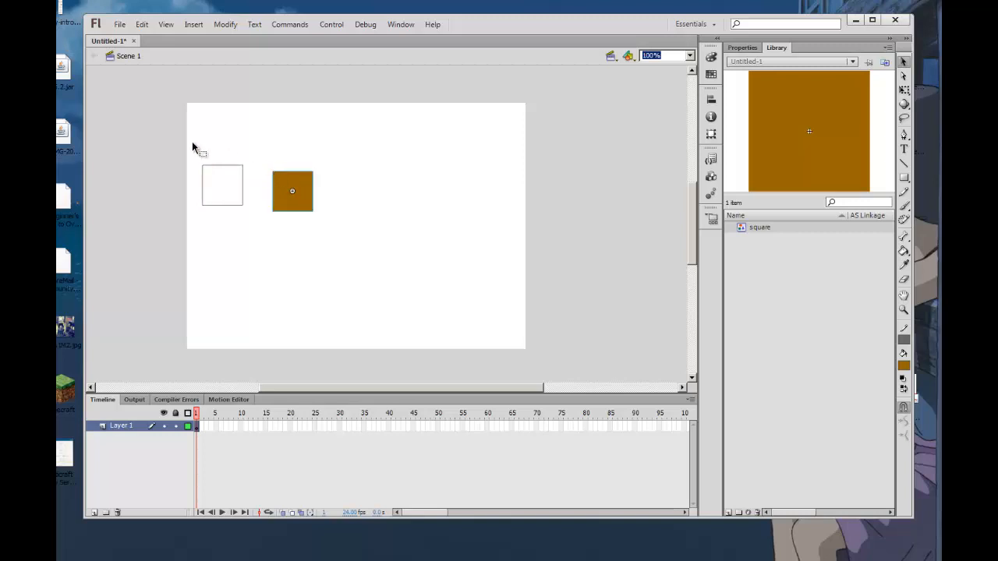
pyautogui.moveTo(193, 143); pyautogui.dragTo(249, 226)
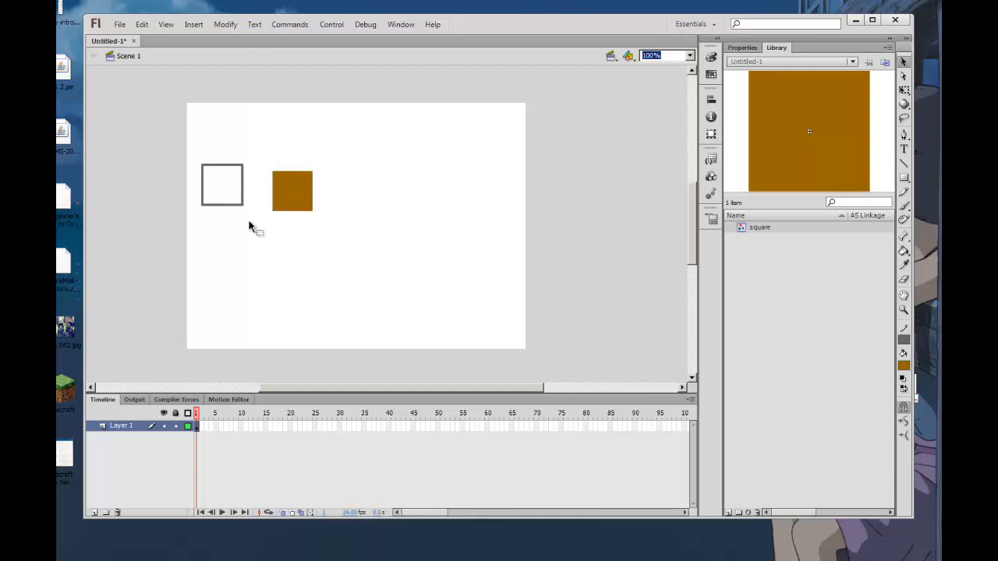
pyautogui.press('Delete')
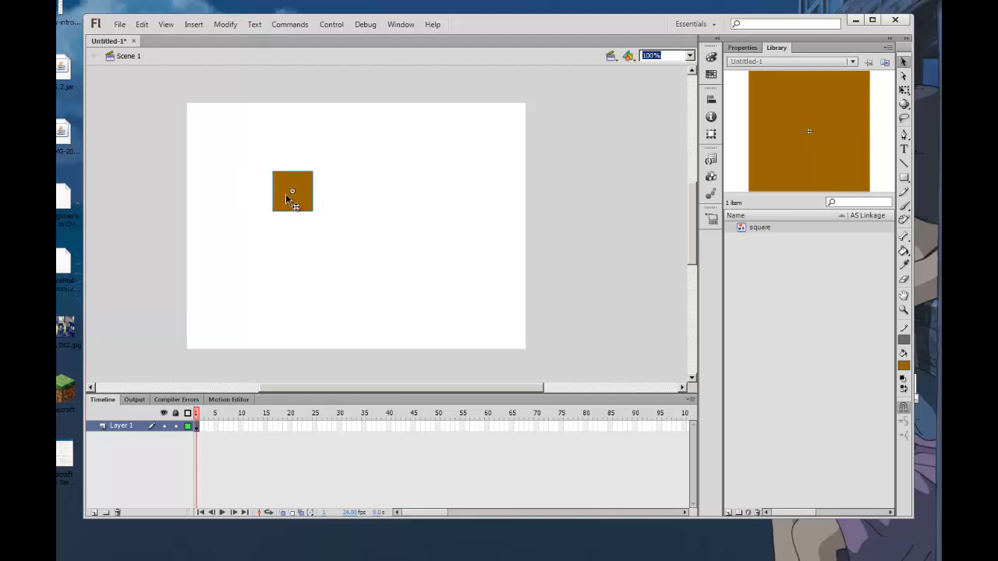
pyautogui.moveTo(302, 205); pyautogui.dragTo(257, 195)
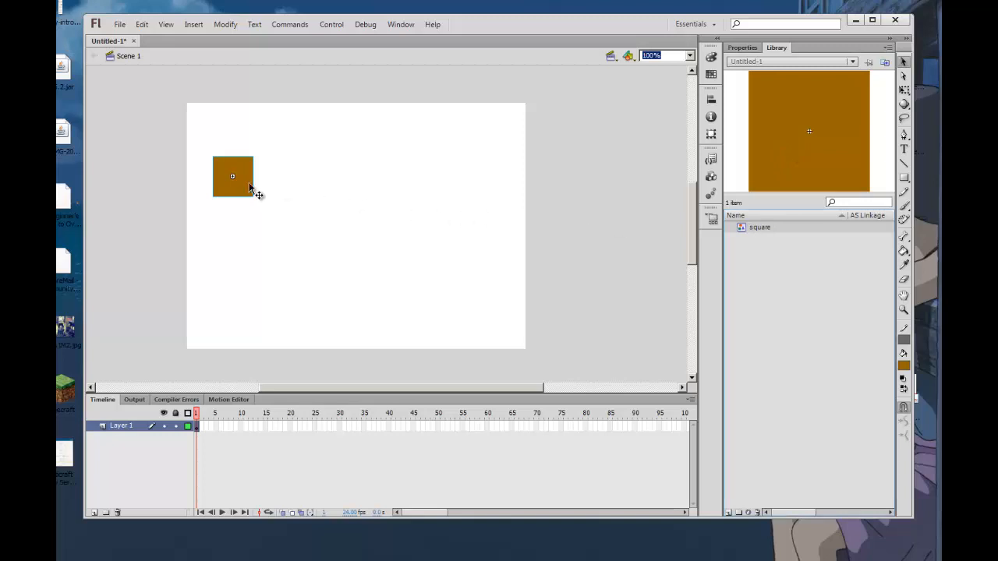
pyautogui.moveTo(249, 187); pyautogui.dragTo(230, 235)
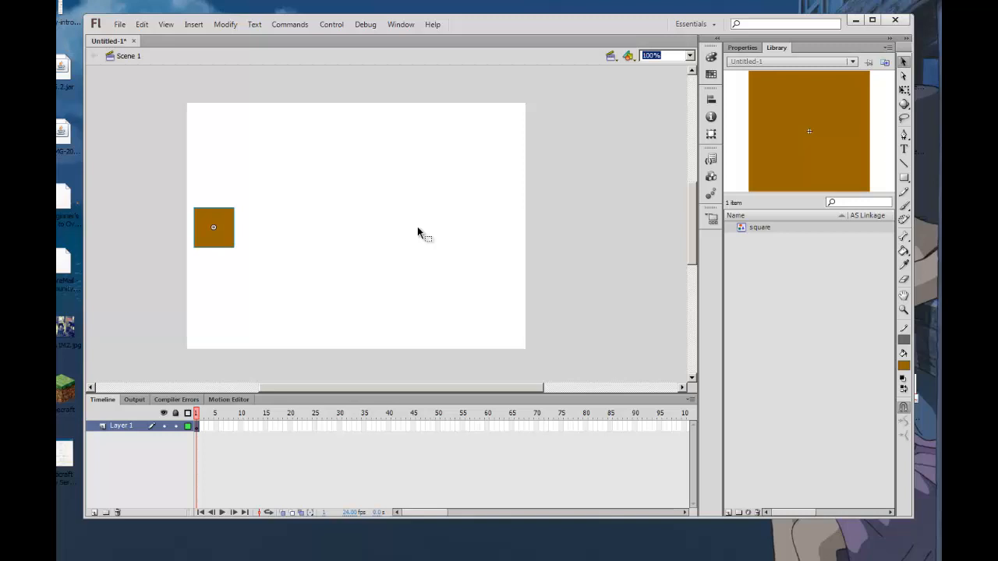
# Insert a keyframe at frame 40 and move the square straight across to the stage's right edge there.
pyautogui.click(389, 427)
pyautogui.press('F6')
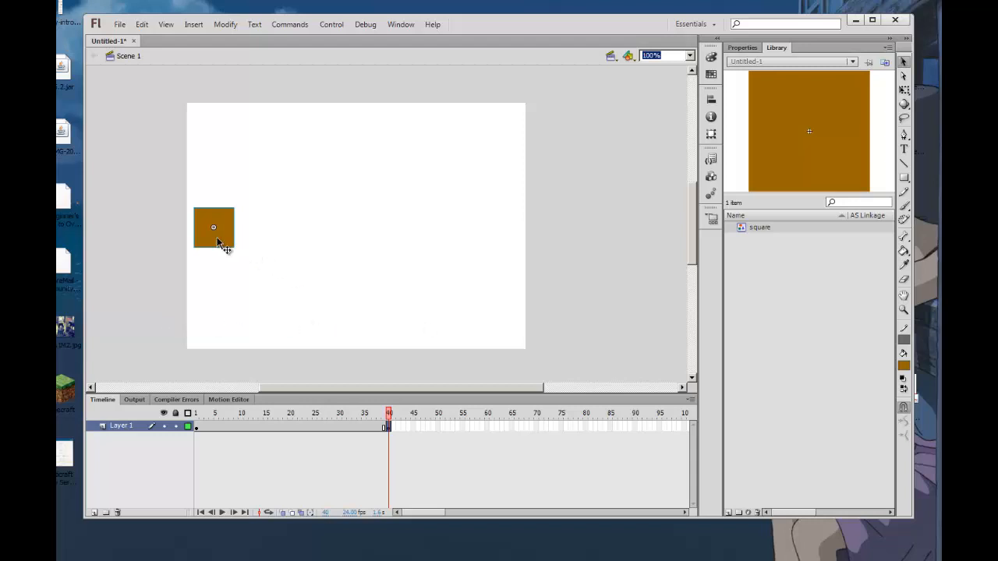
pyautogui.moveTo(223, 237); pyautogui.dragTo(496, 232)
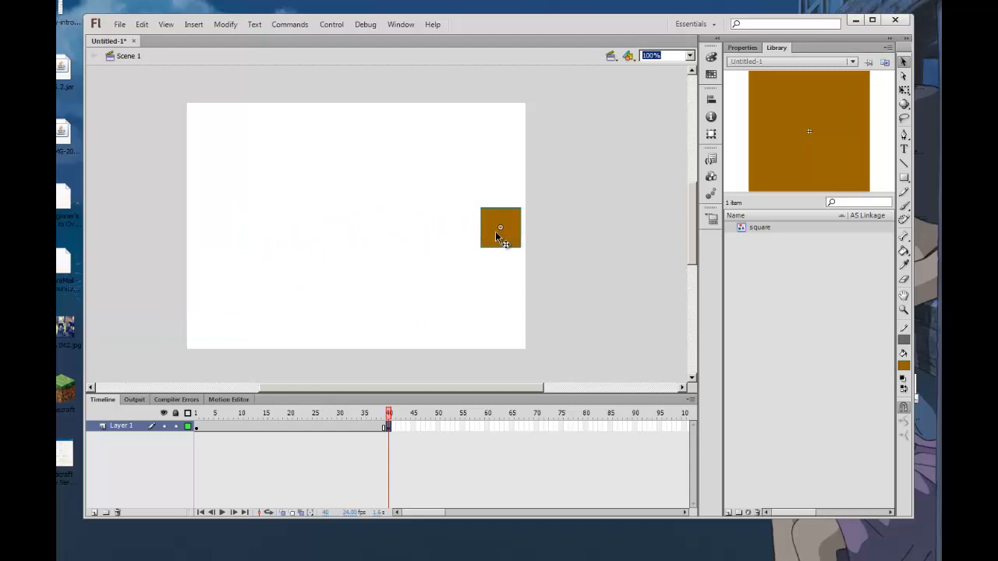
pyautogui.click(194, 425)
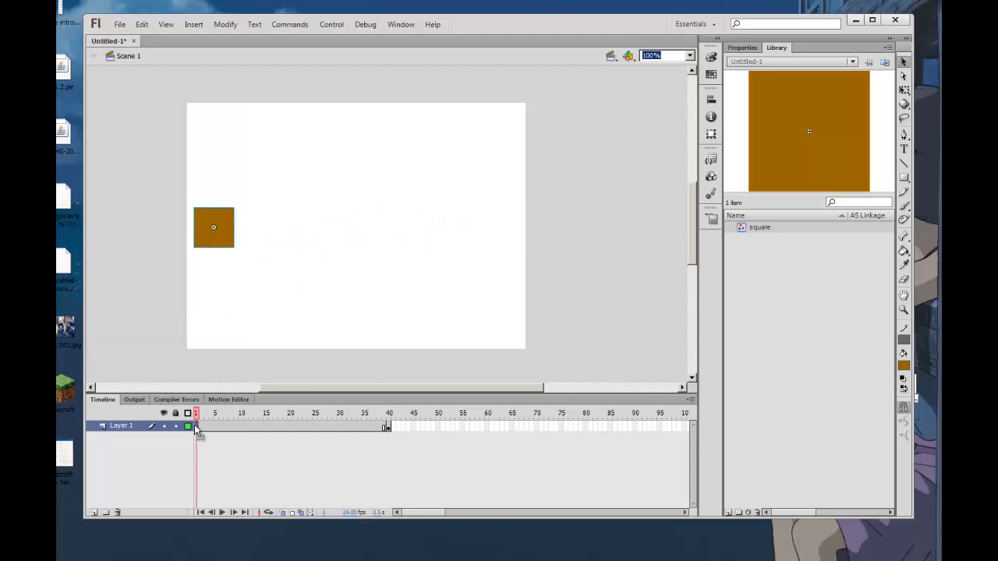
pyautogui.click(389, 426)
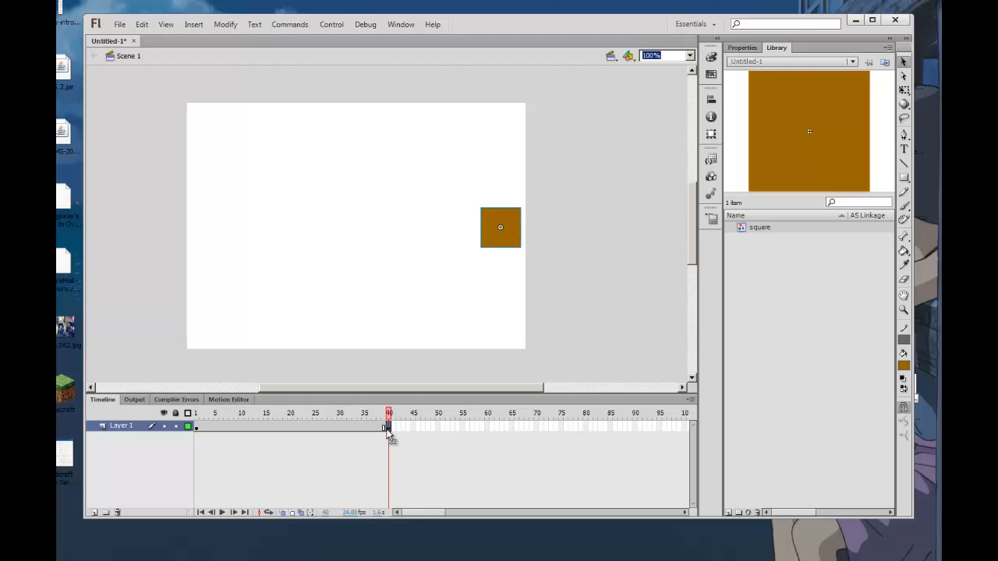
# Create a classic tween between the keyframes at frames 1 and 40 and play the animation.
pyautogui.click(286, 428)
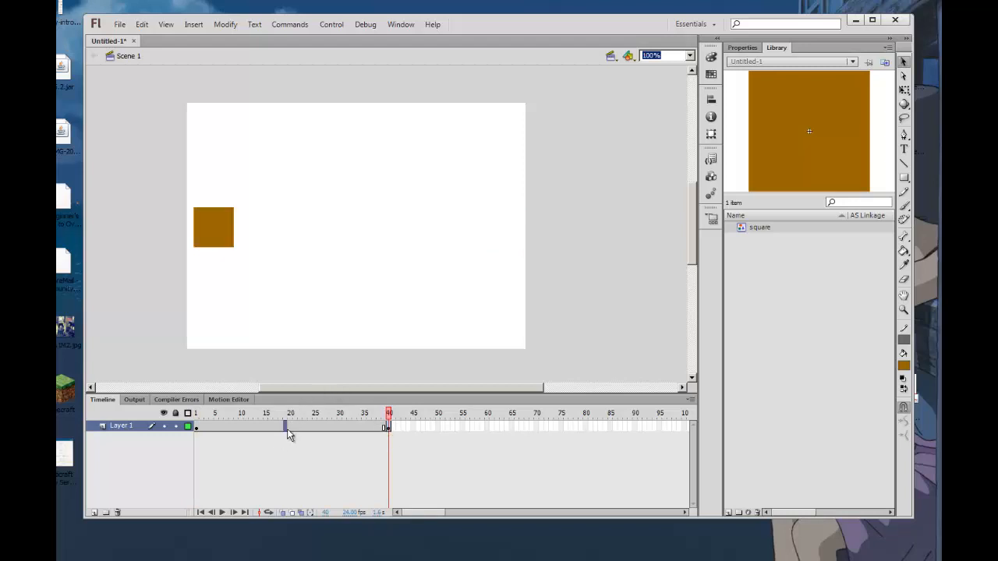
pyautogui.click(245, 428)
pyautogui.click(221, 428)
pyautogui.click(332, 424)
pyautogui.click(367, 428)
pyautogui.click(303, 428)
pyautogui.click(252, 428)
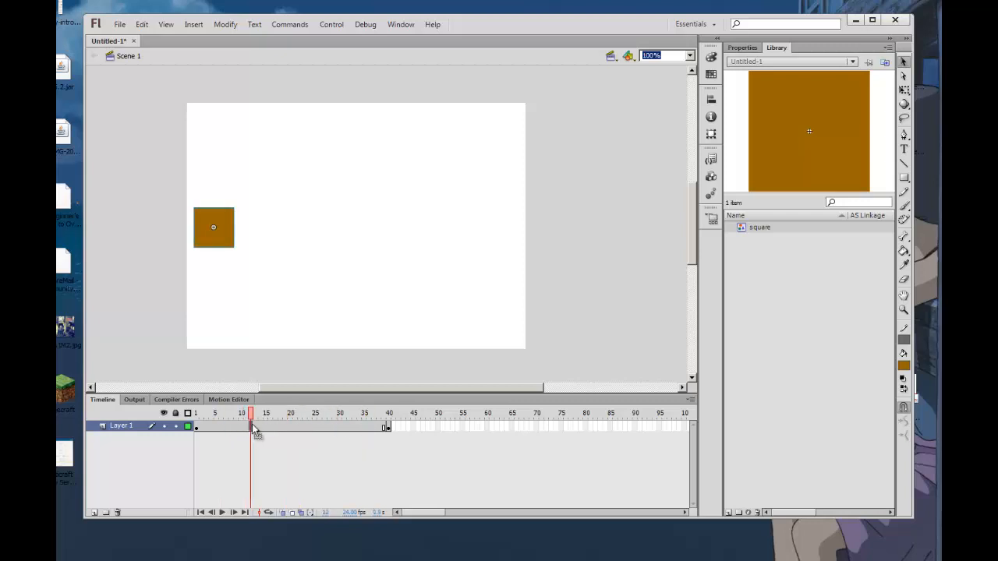
pyautogui.click(194, 25)
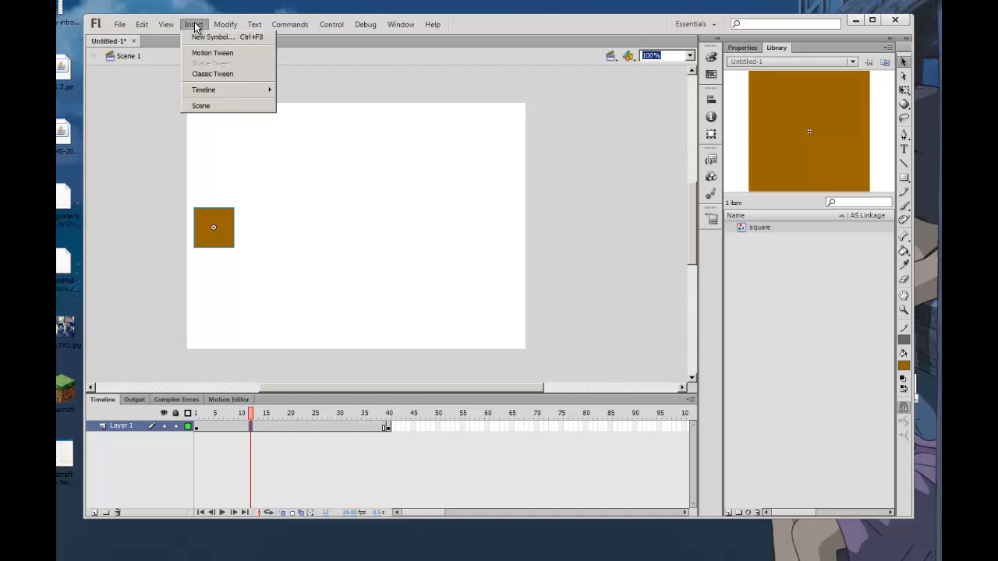
pyautogui.click(241, 76)
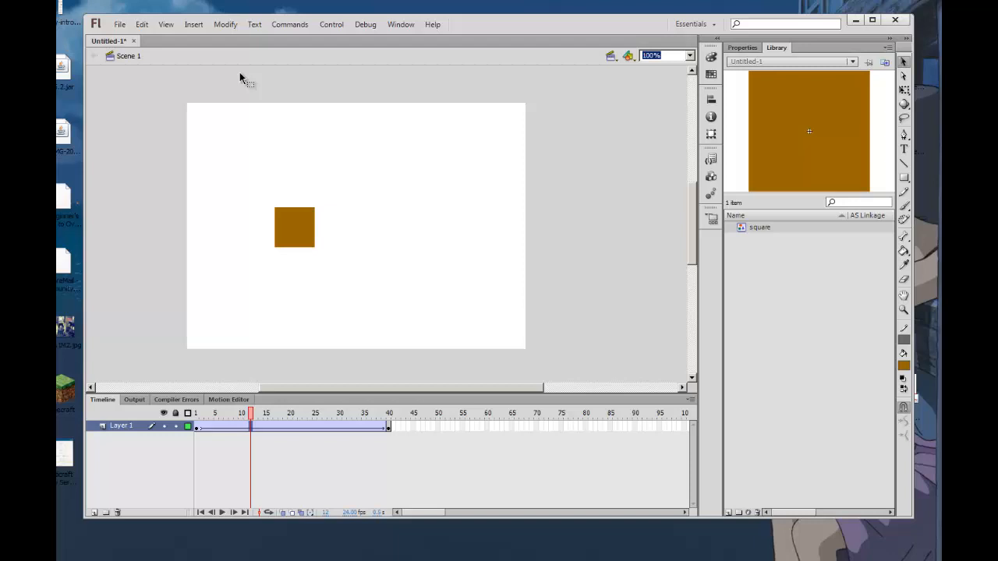
pyautogui.press('Return')
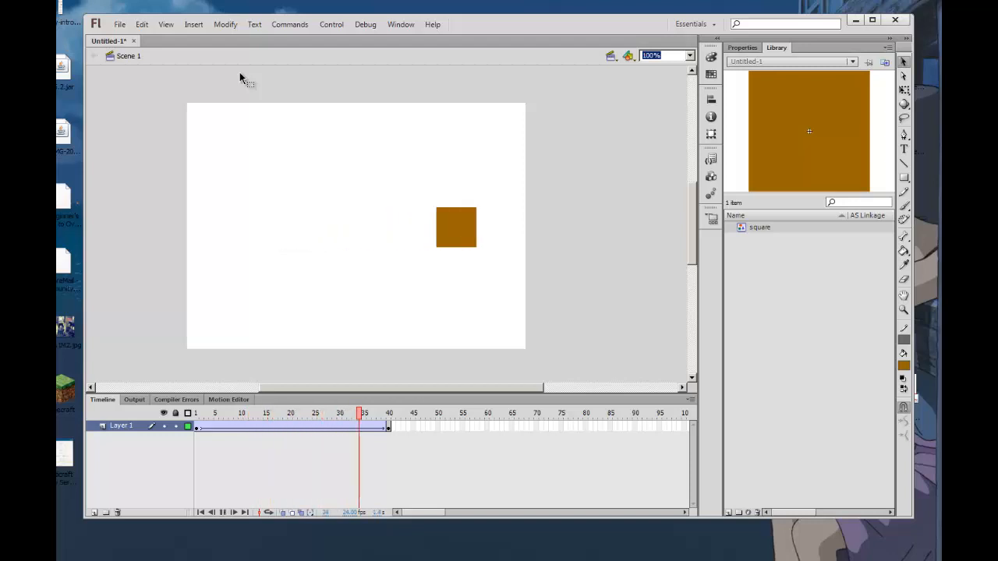
pyautogui.press('Return')
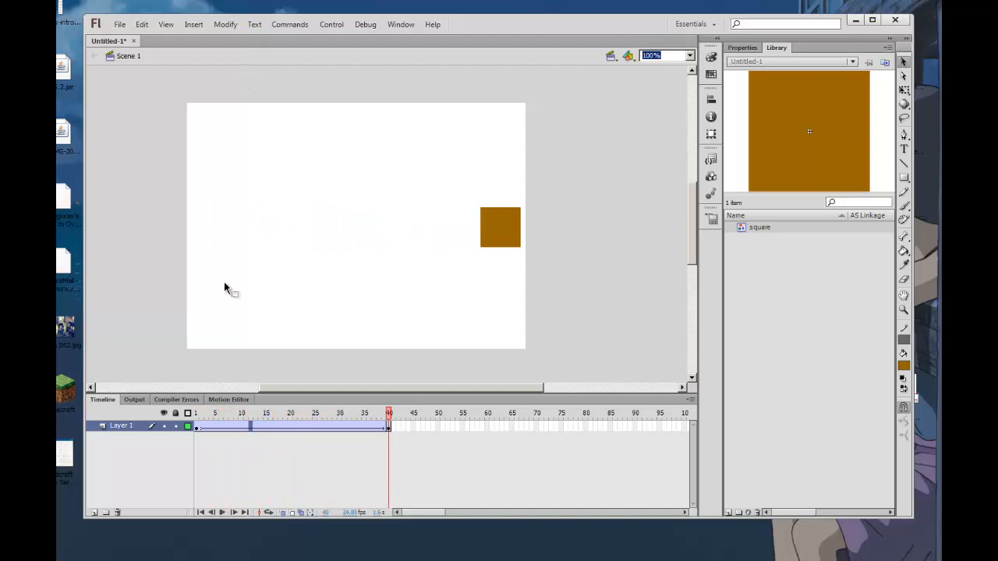
pyautogui.click(198, 430)
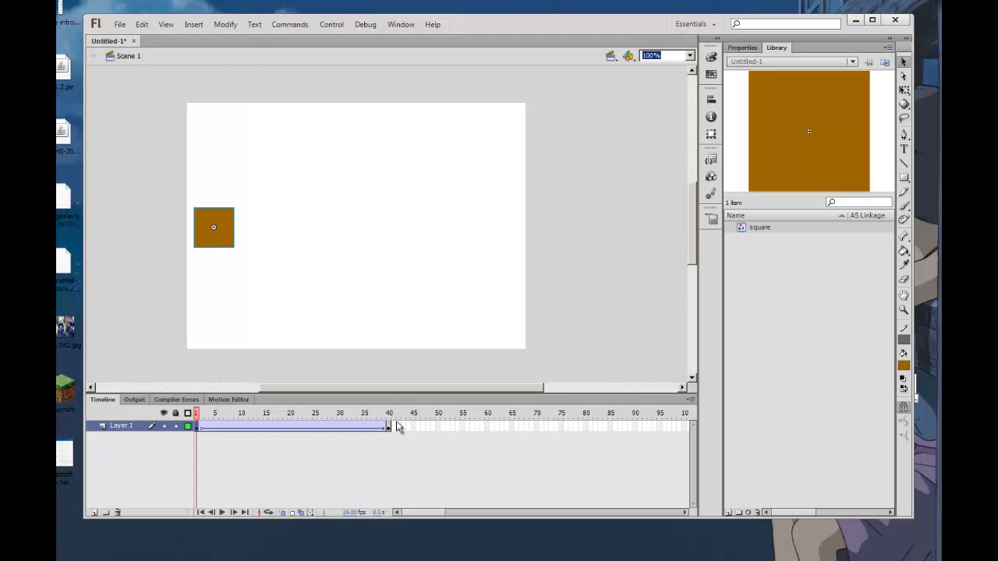
# Set the classic tween's rotation to CW and play the animation.
pyautogui.click(277, 426)
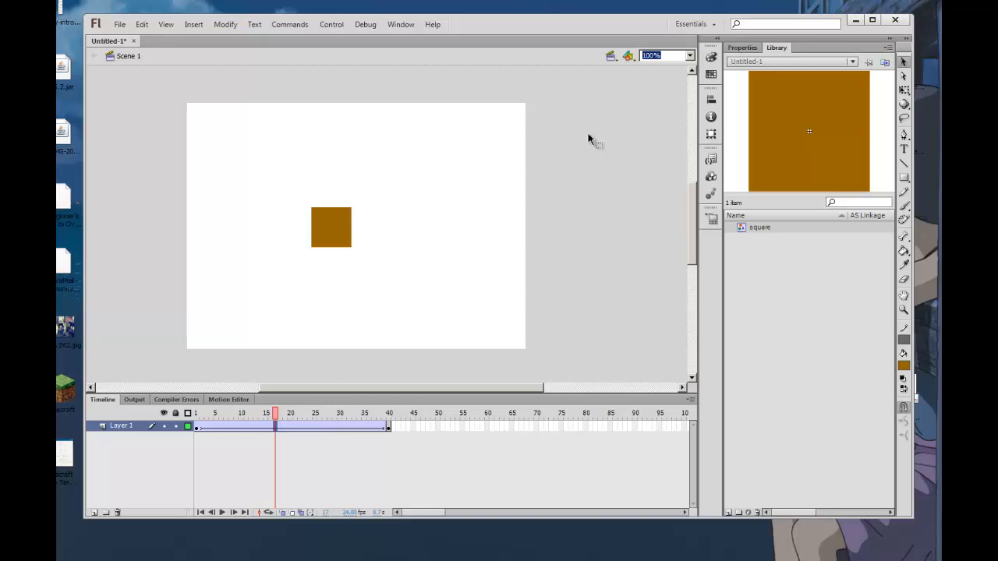
pyautogui.click(750, 48)
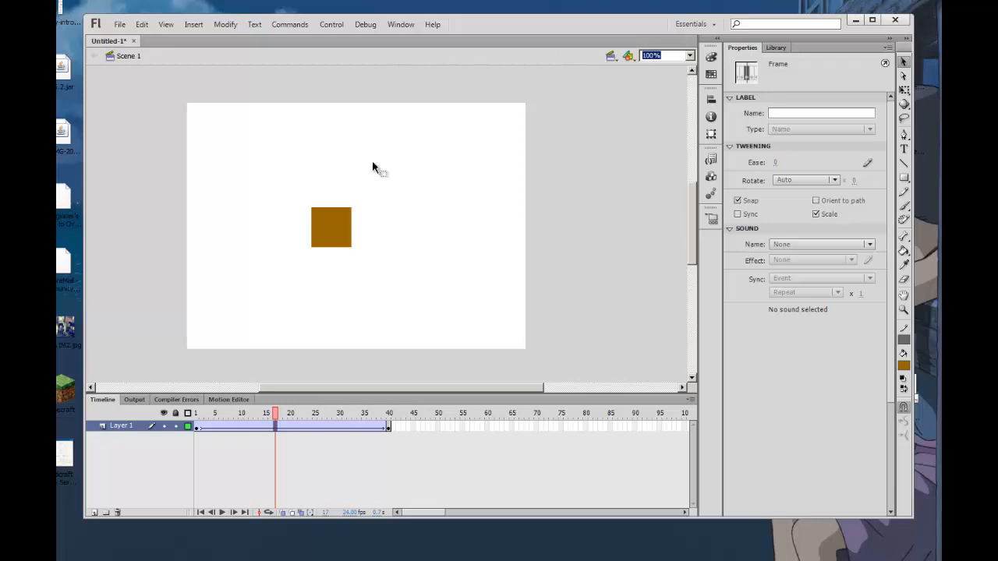
pyautogui.click(341, 238)
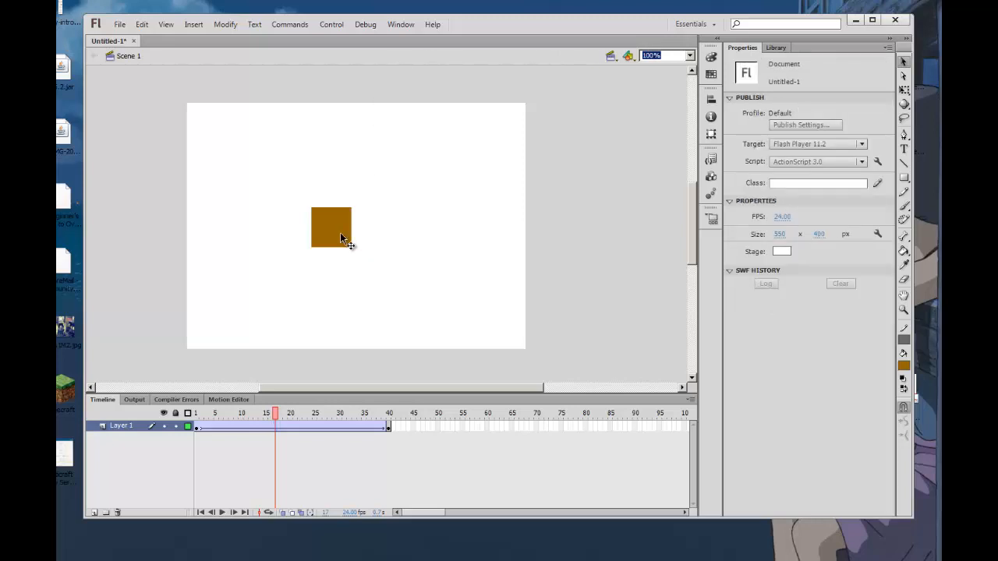
pyautogui.click(274, 428)
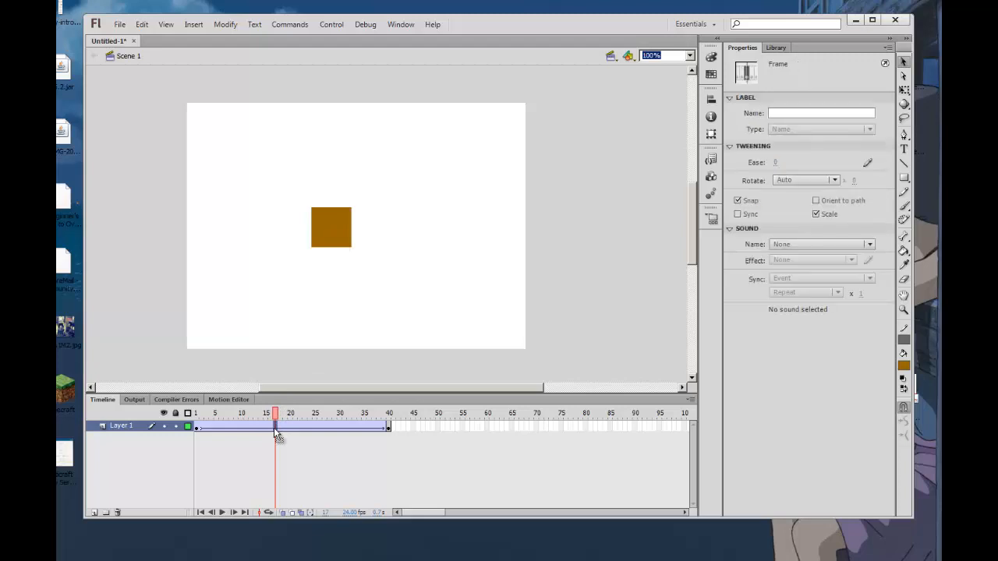
pyautogui.click(833, 181)
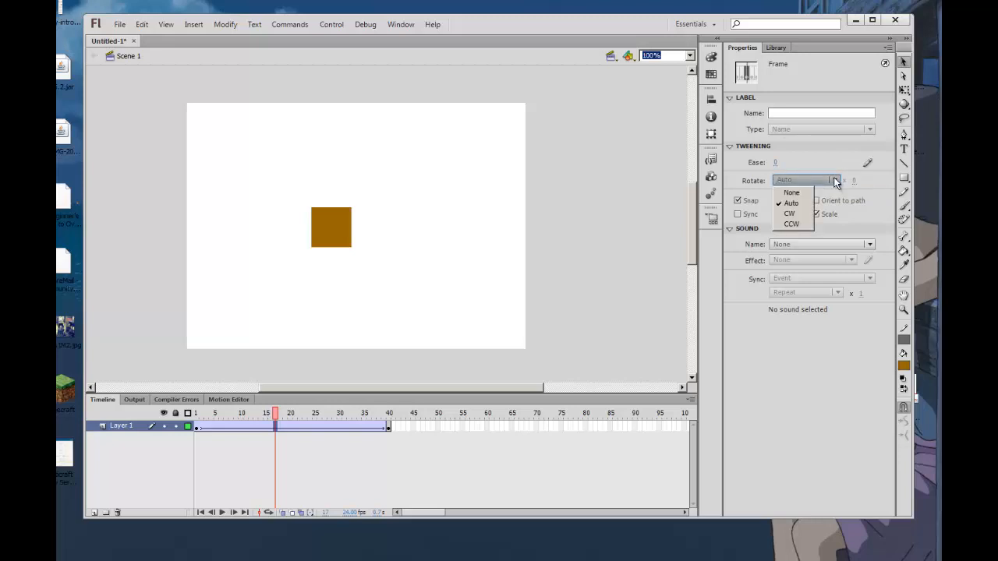
pyautogui.click(790, 213)
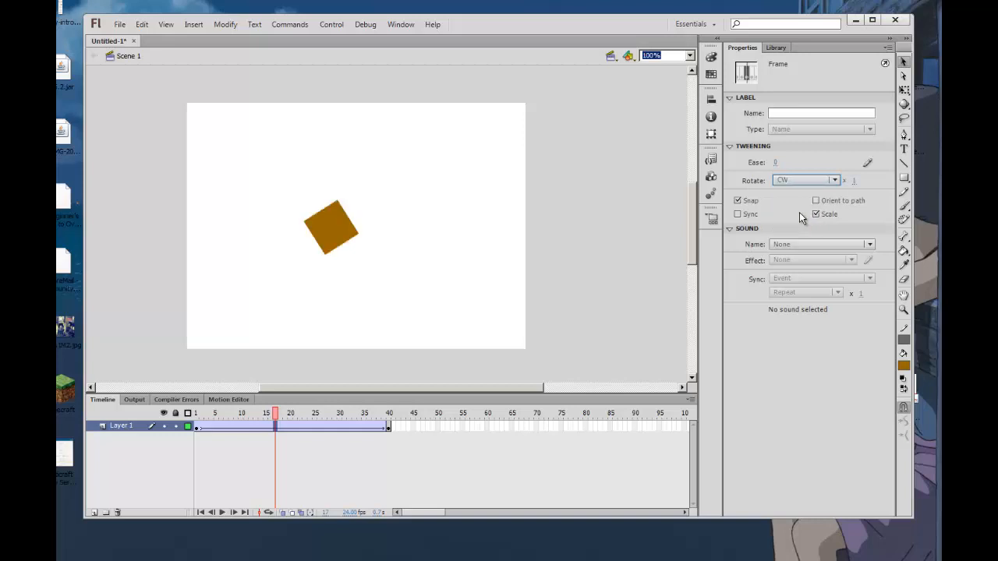
pyautogui.press('Return')
pyautogui.press('Return')
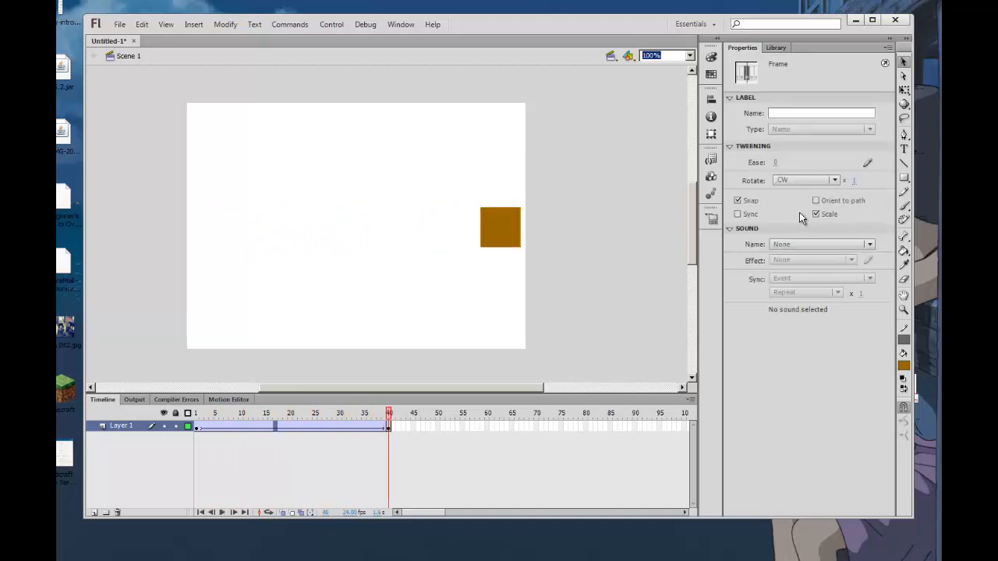
# Set the classic tween's ease to 100.
pyautogui.click(776, 164)
pyautogui.write('100')
pyautogui.press('Return')
# Set the classic tween's ease to -100 and play the animation to preview the easing.
pyautogui.click(779, 162)
pyautogui.write('-100')
pyautogui.press('Return')
pyautogui.press('Return')
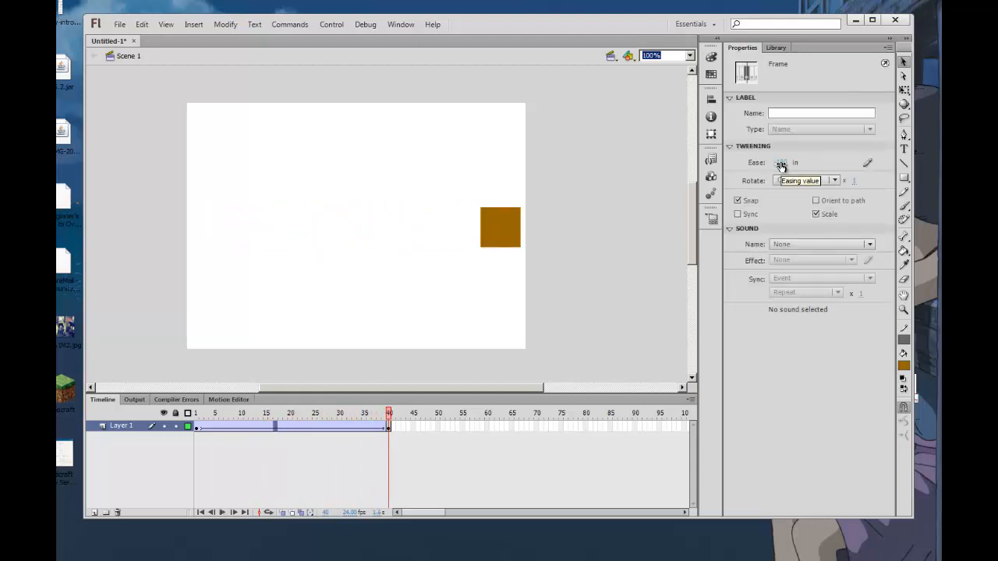
pyautogui.press('Return')
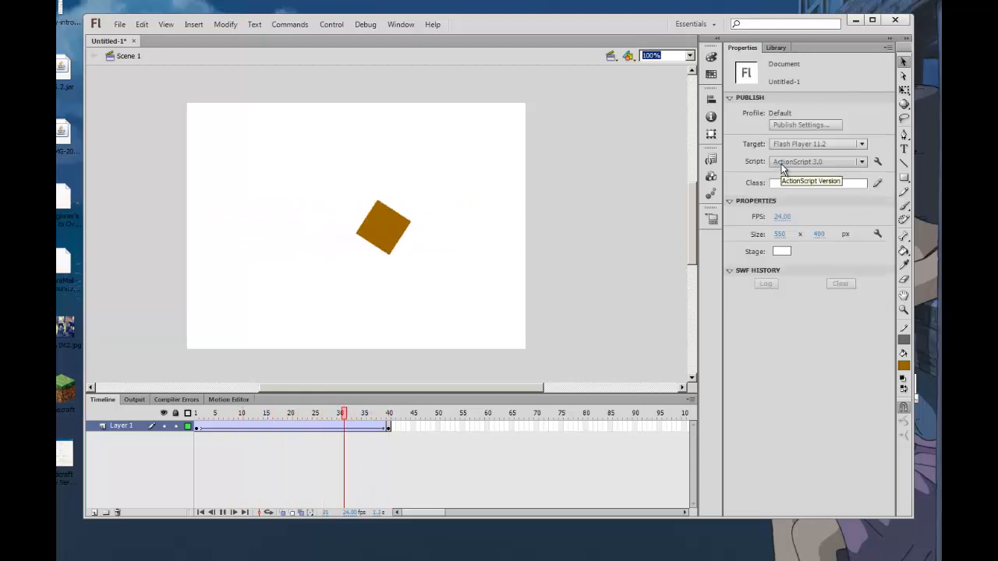
pyautogui.press('Return')
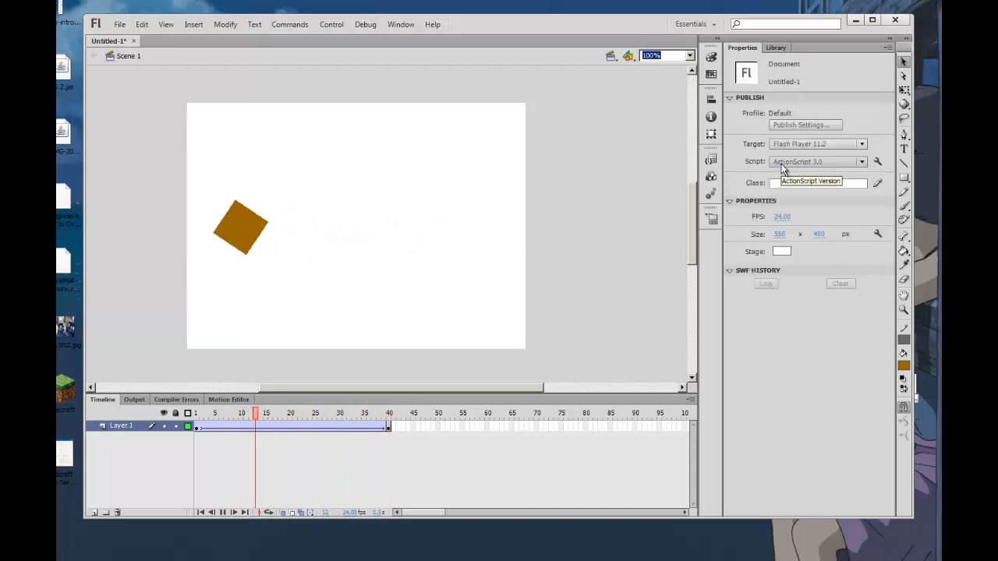